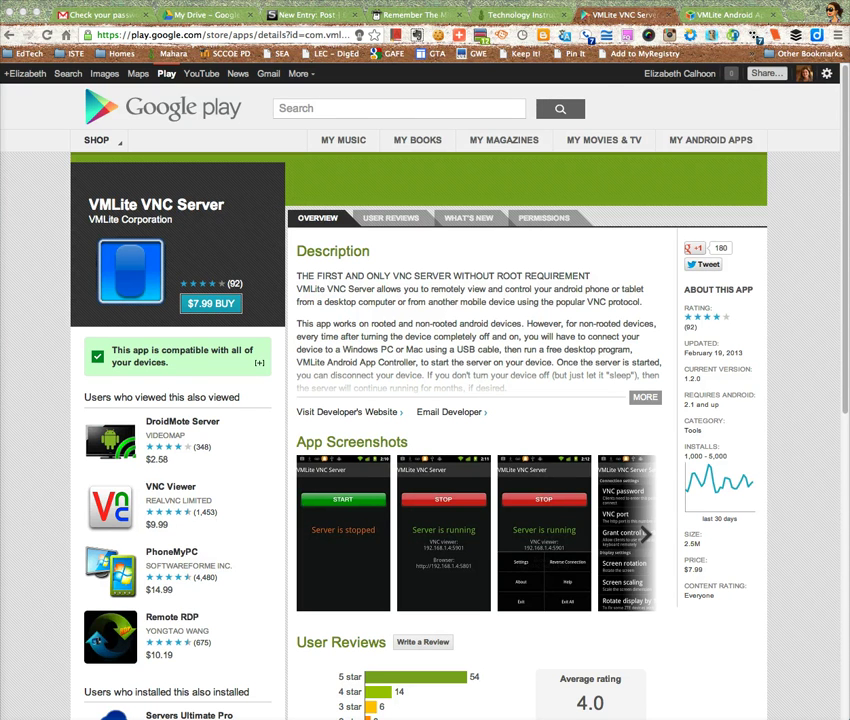
Switch to the VMLite Android App Controller page and scroll Applications to the VMLite icon.
left_click(714, 14)
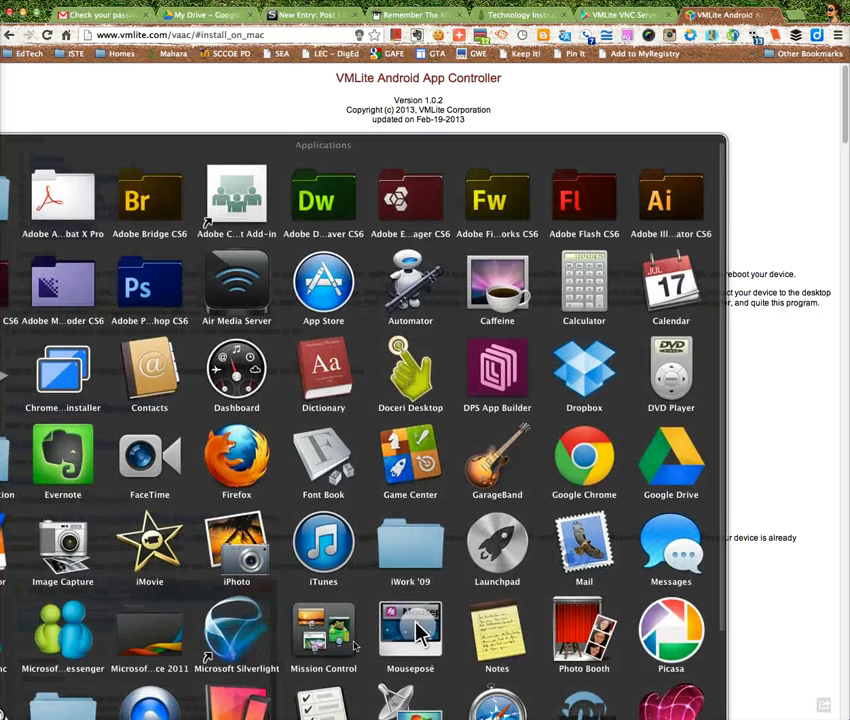
scroll(744, 693, "down", 4)
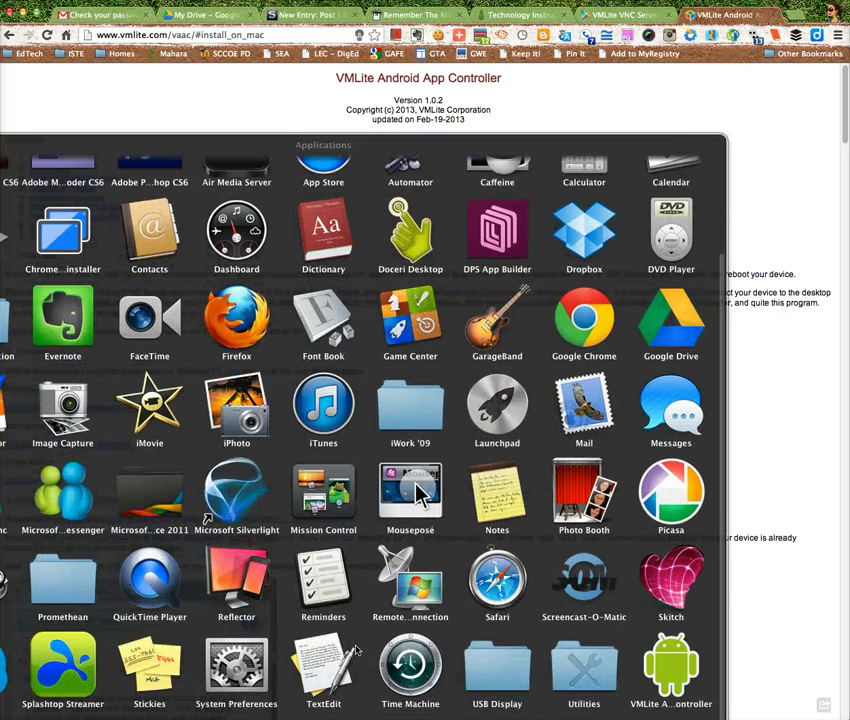
Launch VMLite Android App Controller and start the VMLite VNC Server on the tablet.
left_click(668, 680)
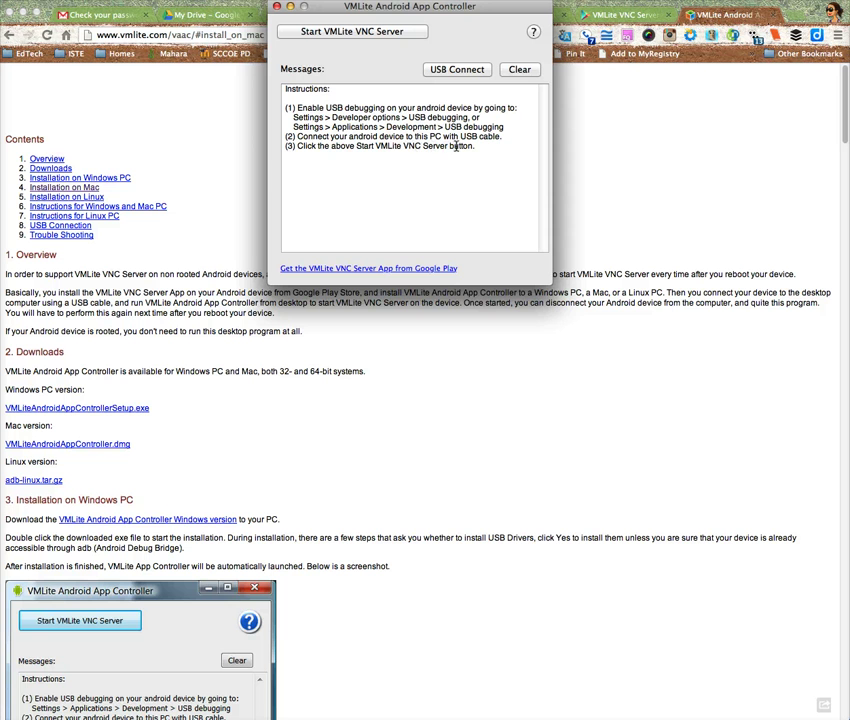
left_click(337, 32)
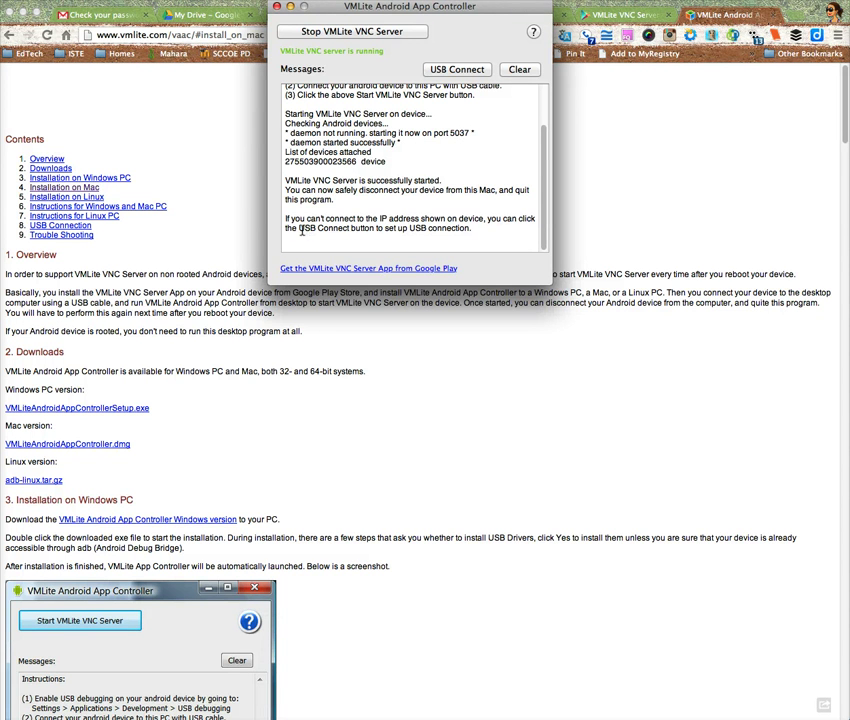
Connect to the tablet over USB on port 5901.
left_click(460, 72)
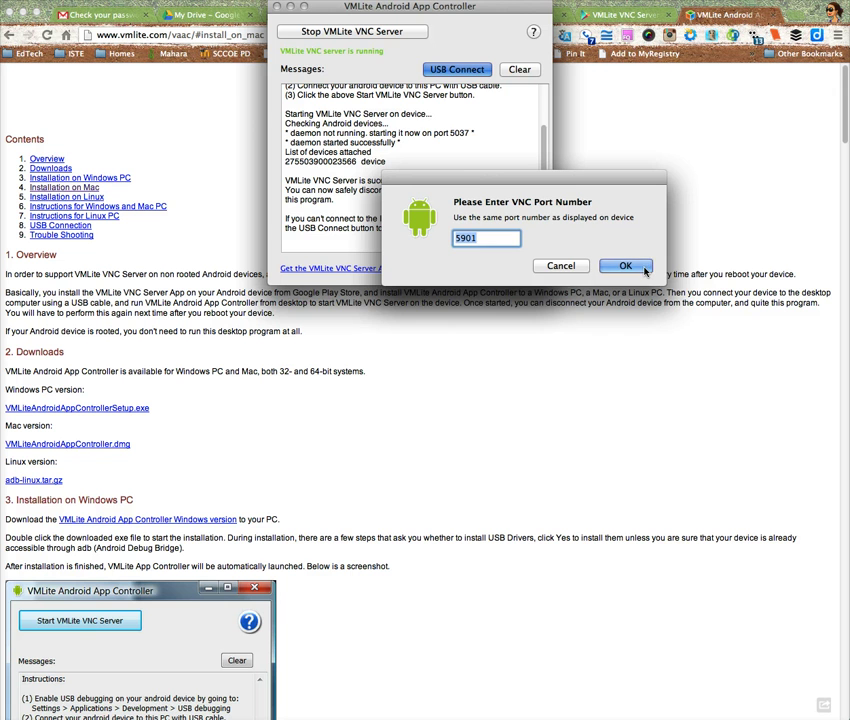
left_click(644, 268)
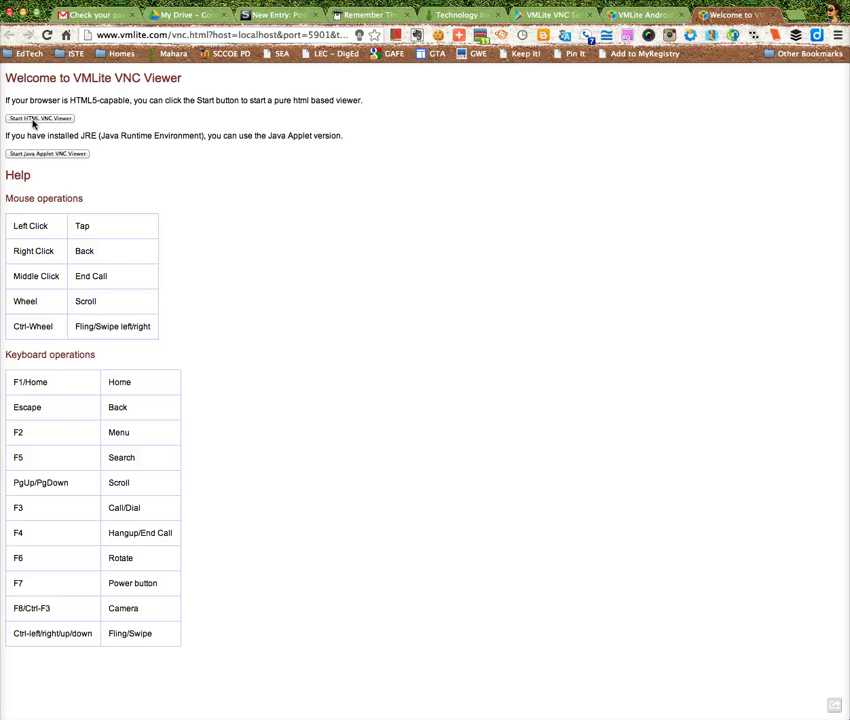
Start the HTML VNC Viewer to mirror the tablet's home screen in noVNC.
left_click(33, 120)
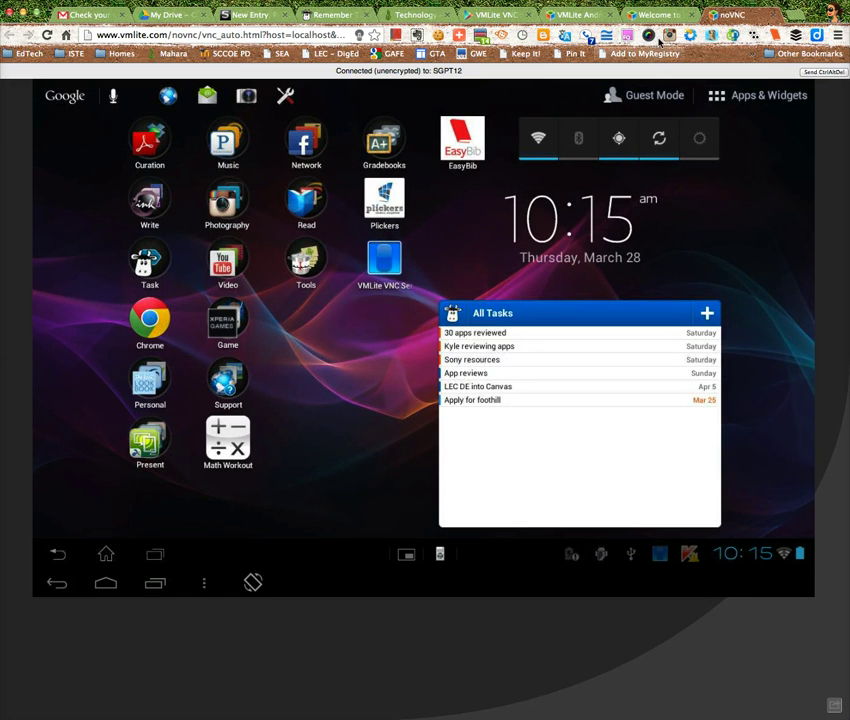
left_click(664, 16)
left_click(566, 16)
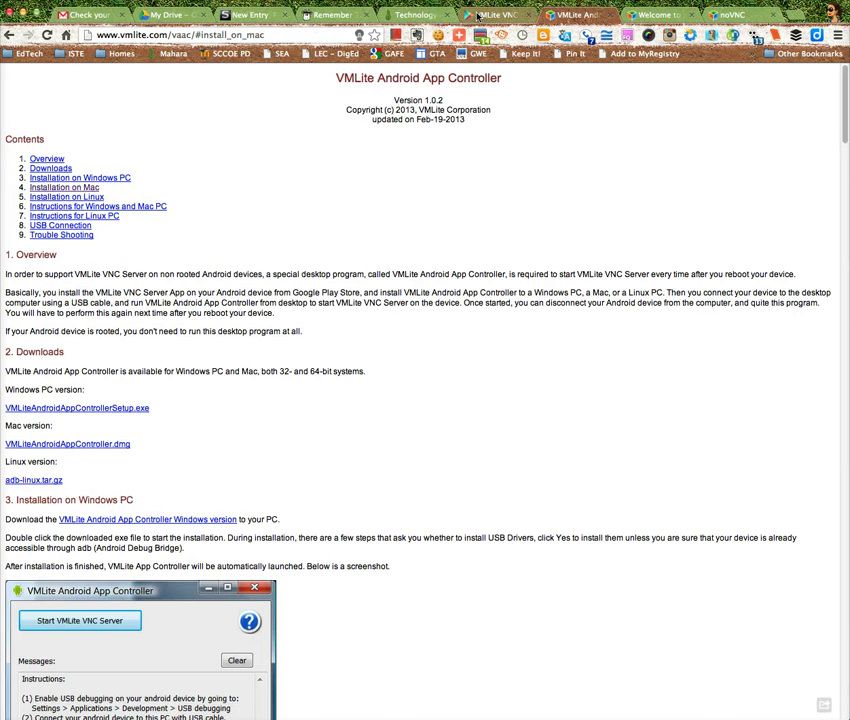
left_click(480, 16)
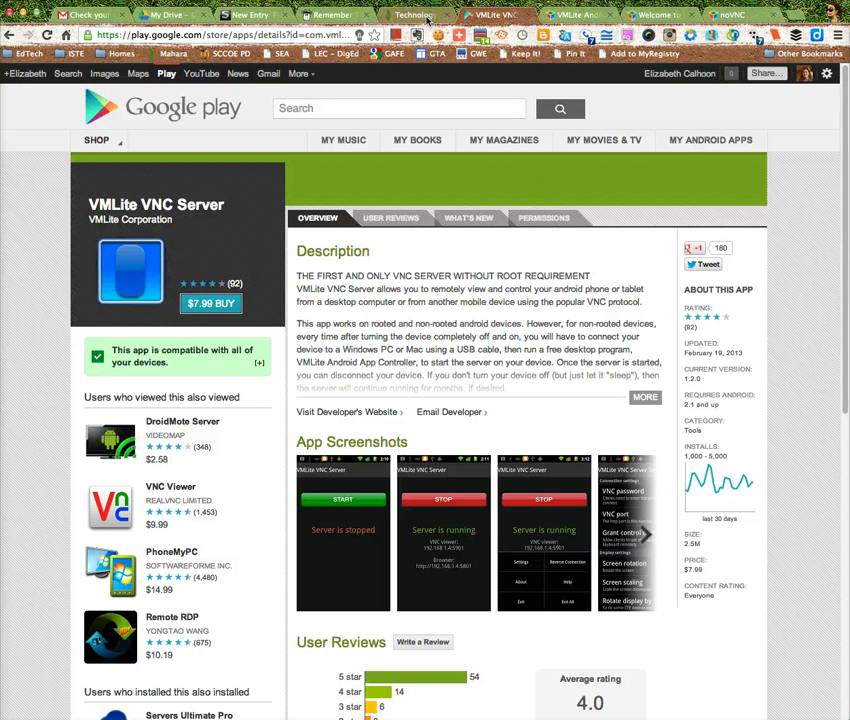
left_click(425, 17)
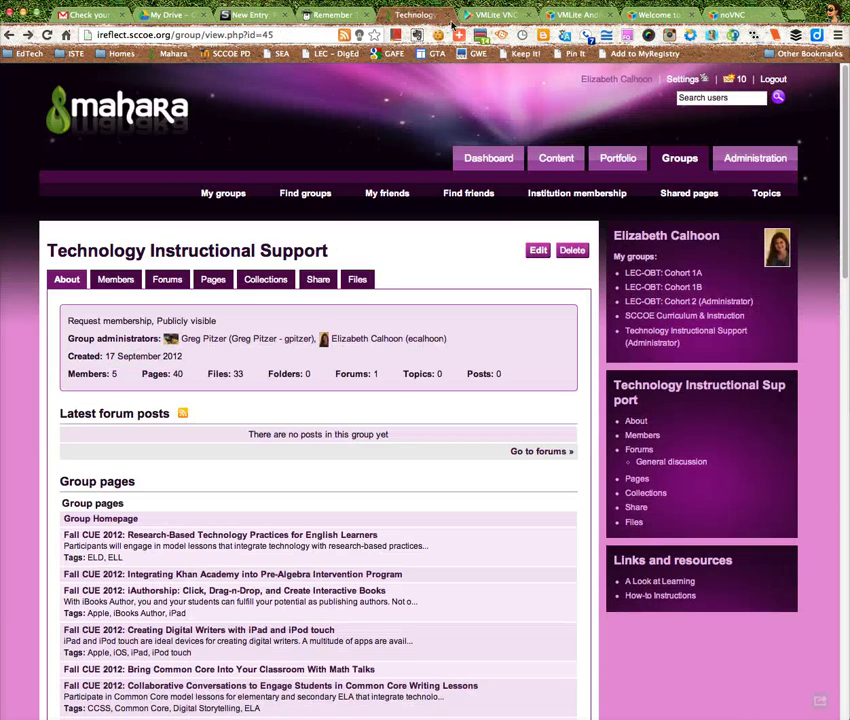
left_click(735, 17)
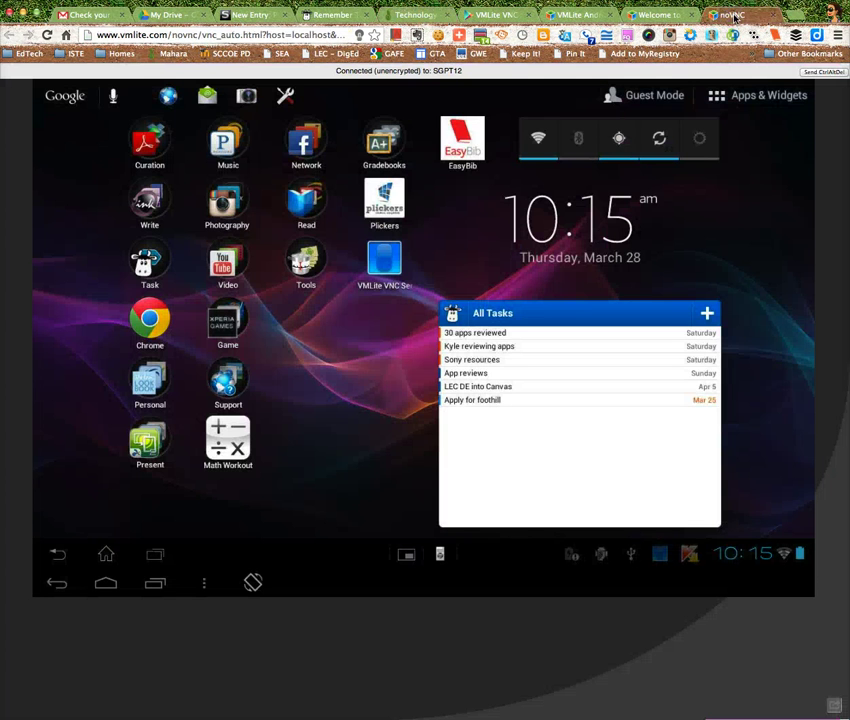